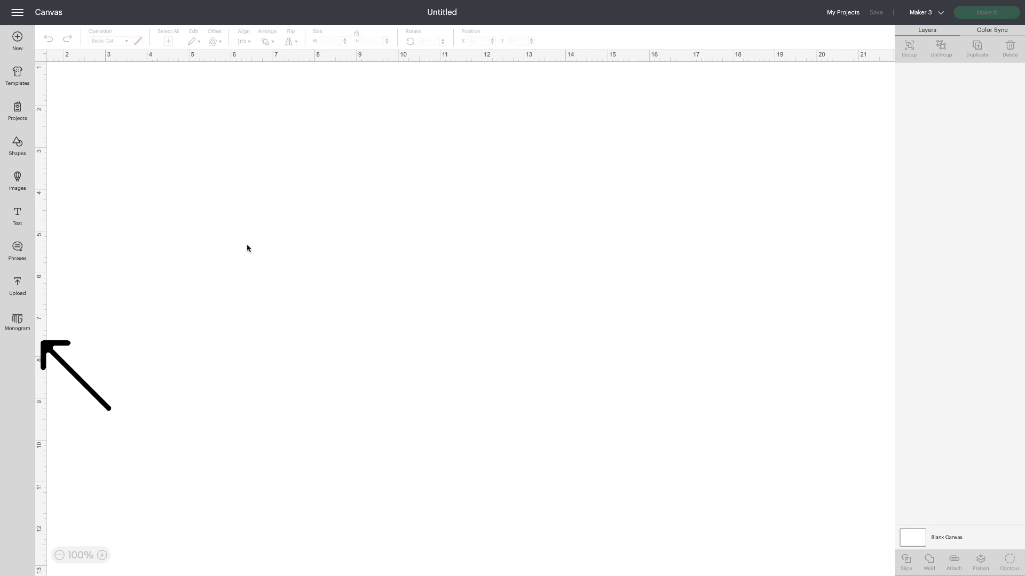
Open the Monogram Maker (Beta) panel from the left toolbar
{"action": "left_click", "coordinate": [21, 320]}
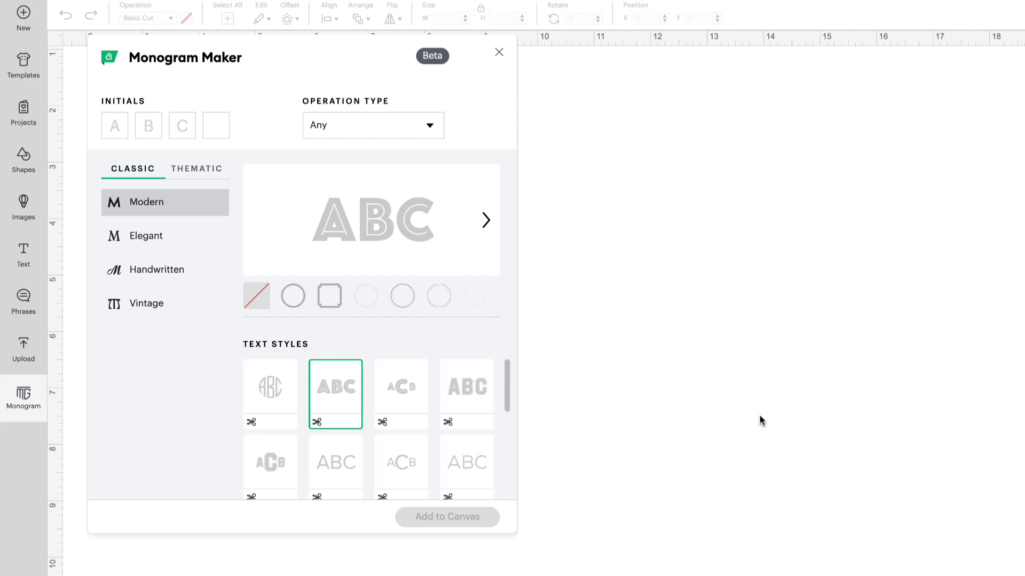
Enter the initials LPW and browse the Elegant serif text styles
{"action": "type", "text": "LPW"}
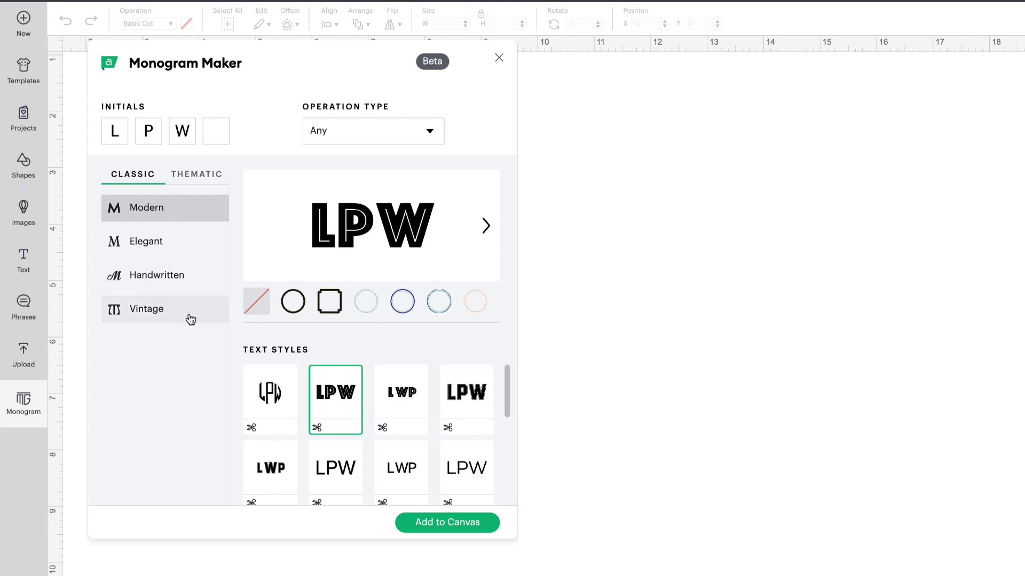
{"action": "left_click", "coordinate": [175, 243]}
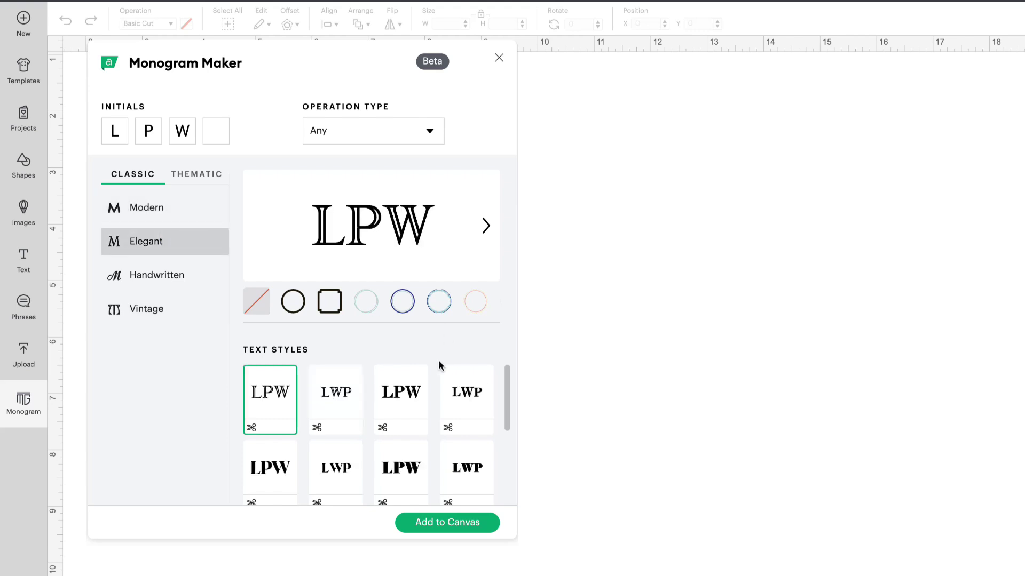
{"action": "left_click", "coordinate": [474, 401]}
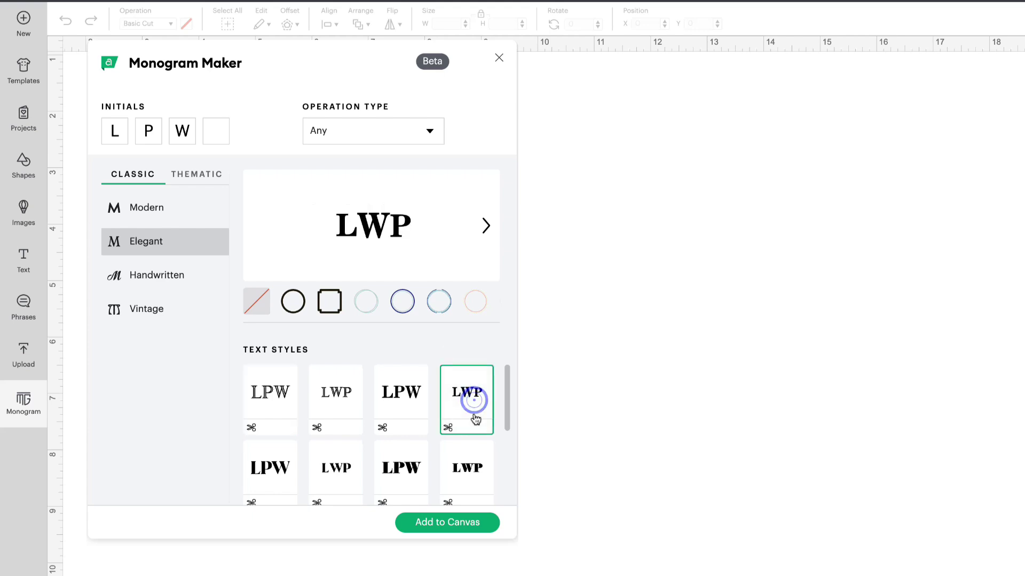
{"action": "scroll", "coordinate": [469, 457], "scroll_direction": "down", "scroll_amount": 2}
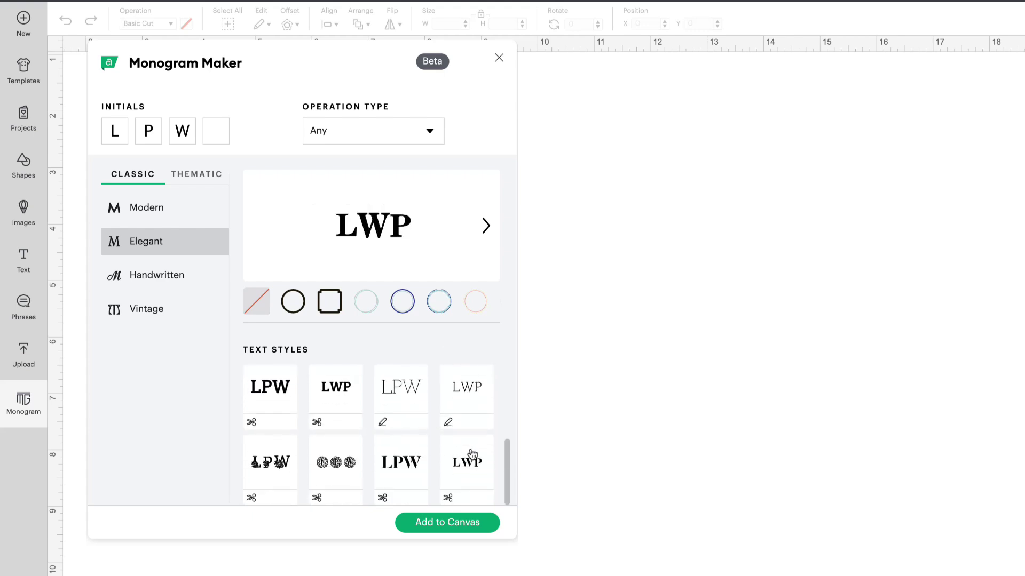
{"action": "left_click", "coordinate": [472, 454]}
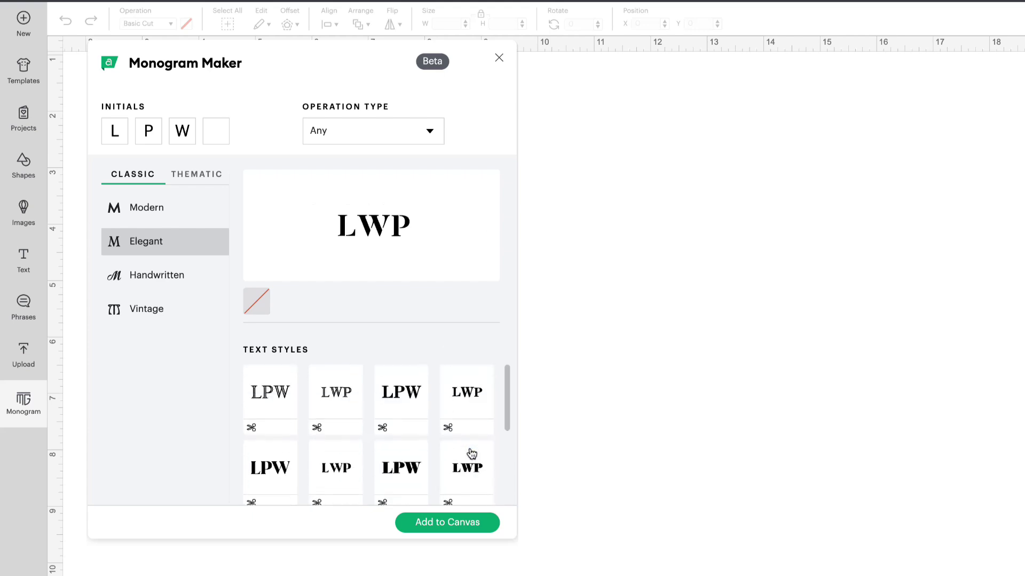
Pick a framed LPW style with the green filled circle frame, then switch to Vintage styles
{"action": "left_click", "coordinate": [466, 414]}
{"action": "left_click", "coordinate": [482, 302]}
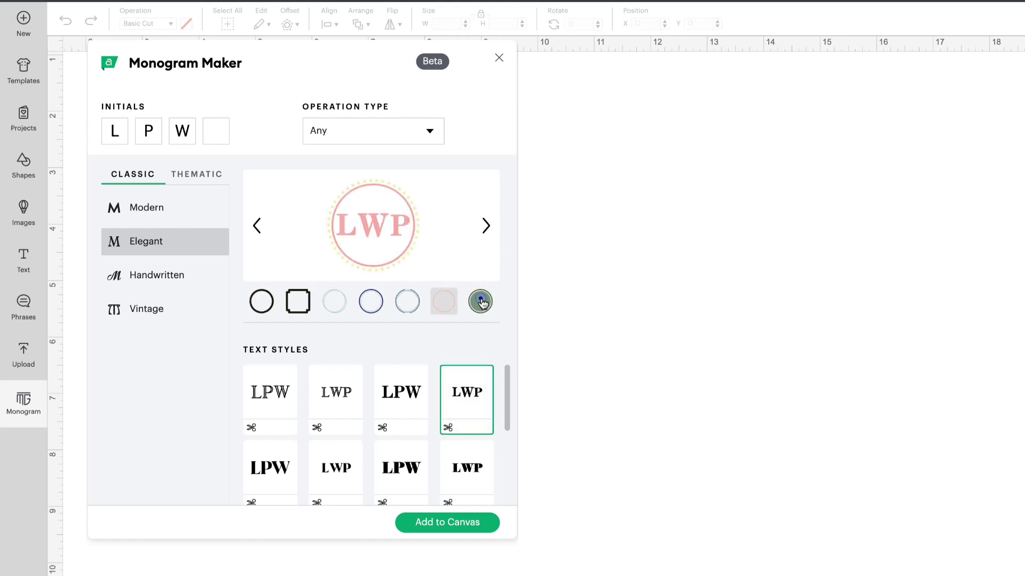
{"action": "left_click", "coordinate": [483, 303]}
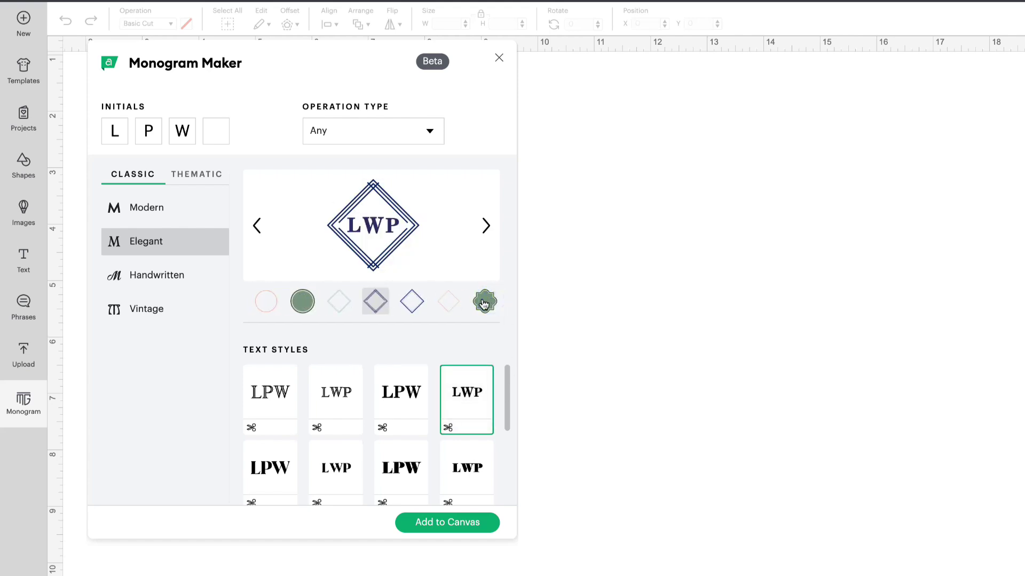
{"action": "left_click", "coordinate": [483, 302]}
{"action": "left_click", "coordinate": [298, 303]}
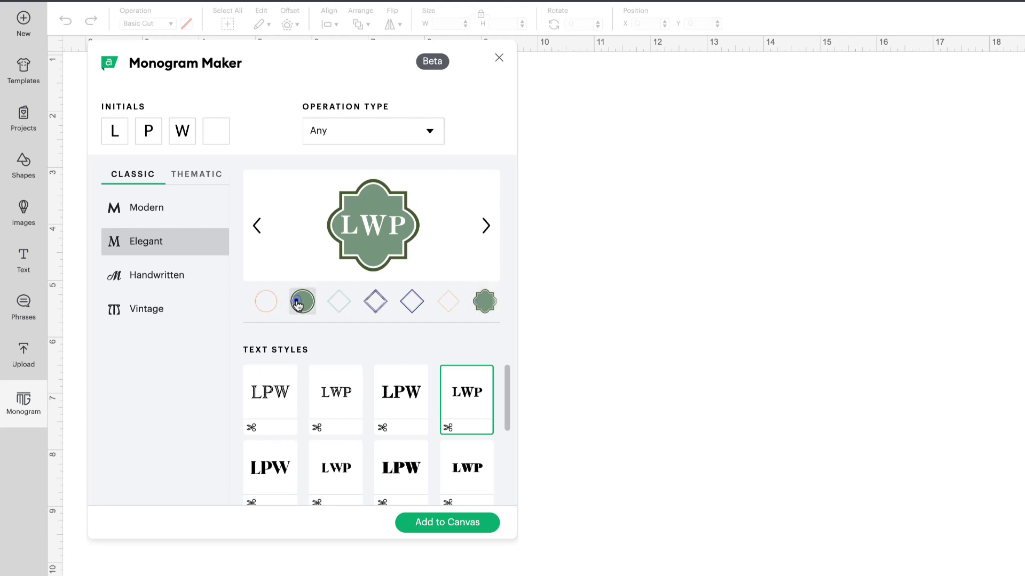
{"action": "left_click", "coordinate": [165, 275]}
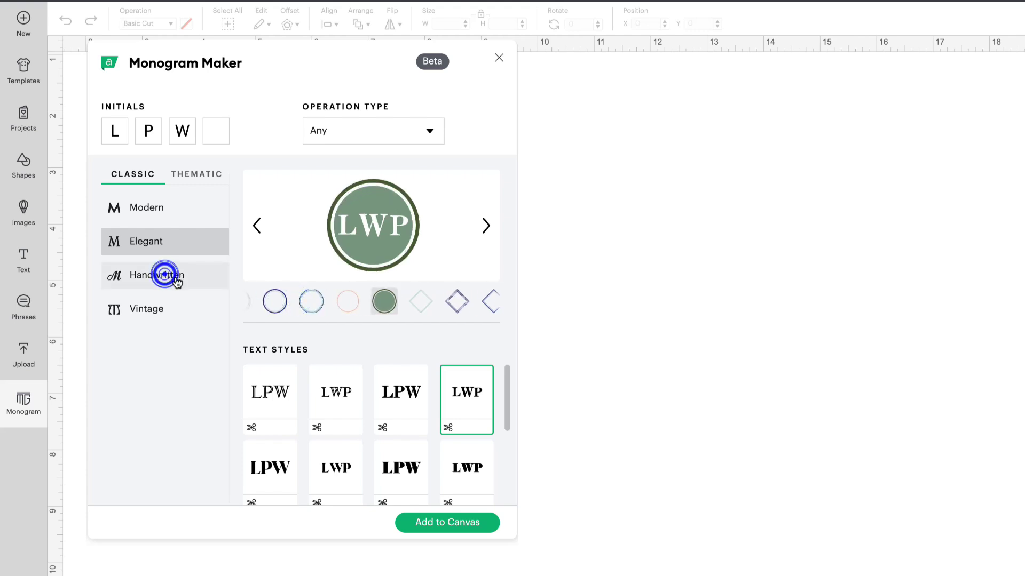
{"action": "left_click", "coordinate": [164, 314]}
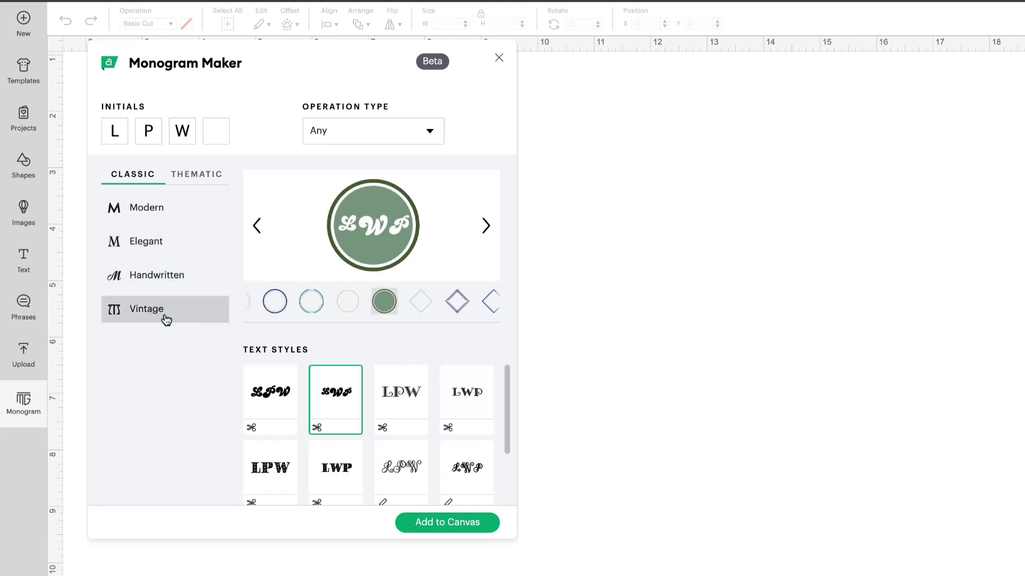
Filter styles to the Cut operation type and select the patterned block-letter Vintage LPW style
{"action": "left_click", "coordinate": [383, 126]}
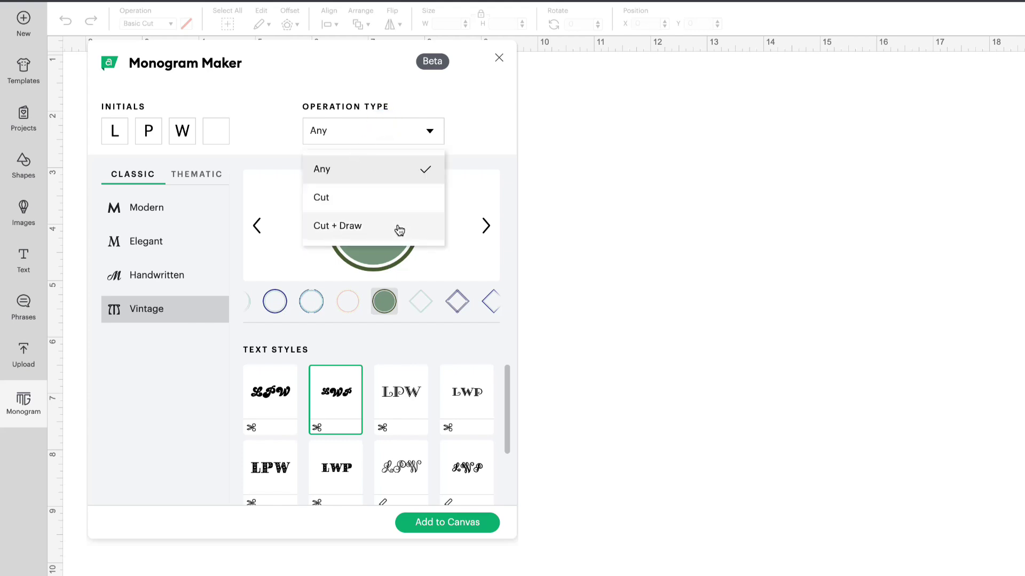
{"action": "left_click", "coordinate": [401, 197]}
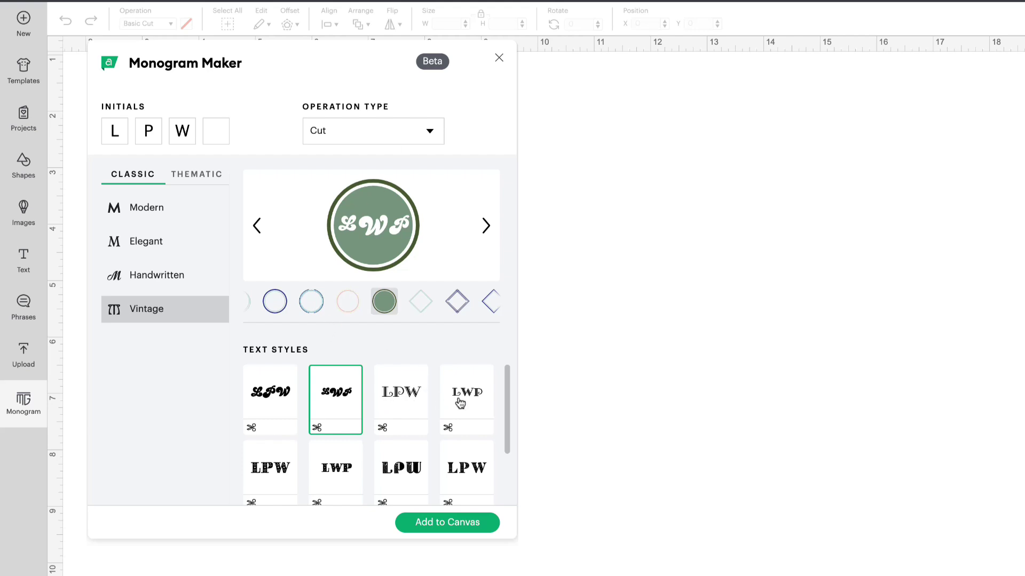
{"action": "left_click", "coordinate": [410, 394]}
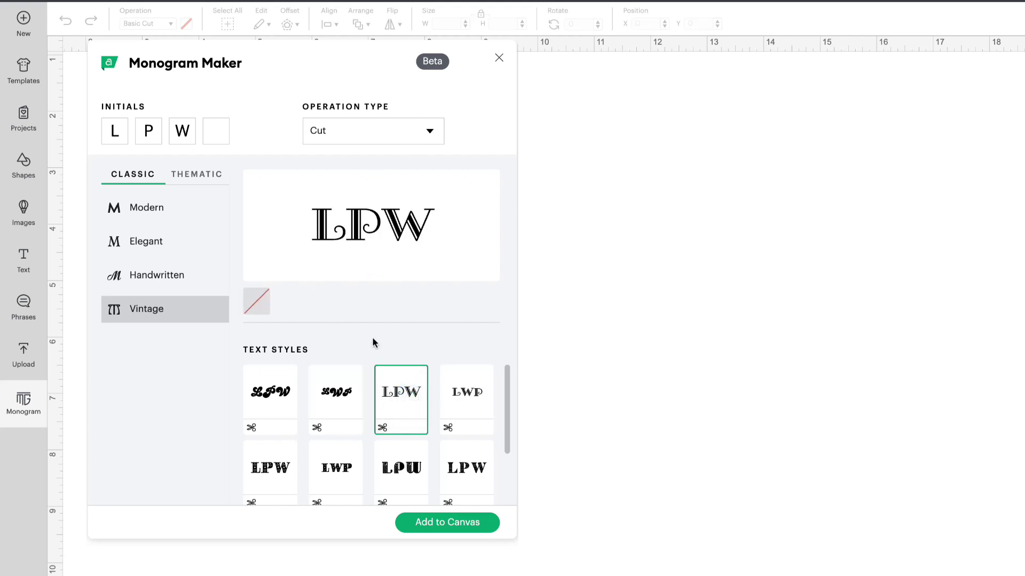
{"action": "scroll", "coordinate": [475, 407], "scroll_direction": "down", "scroll_amount": 2}
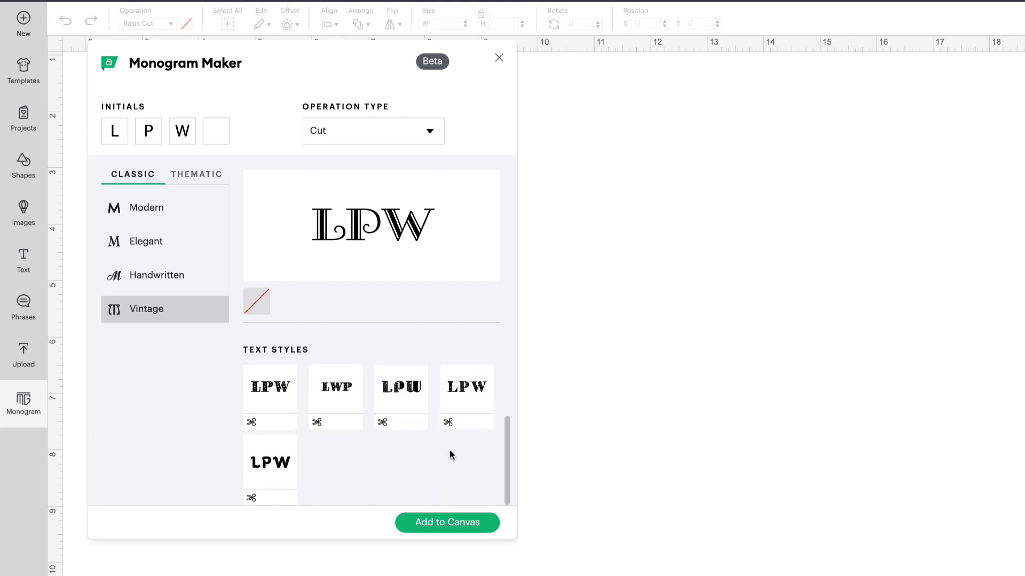
{"action": "scroll", "coordinate": [454, 425], "scroll_direction": "up", "scroll_amount": 2}
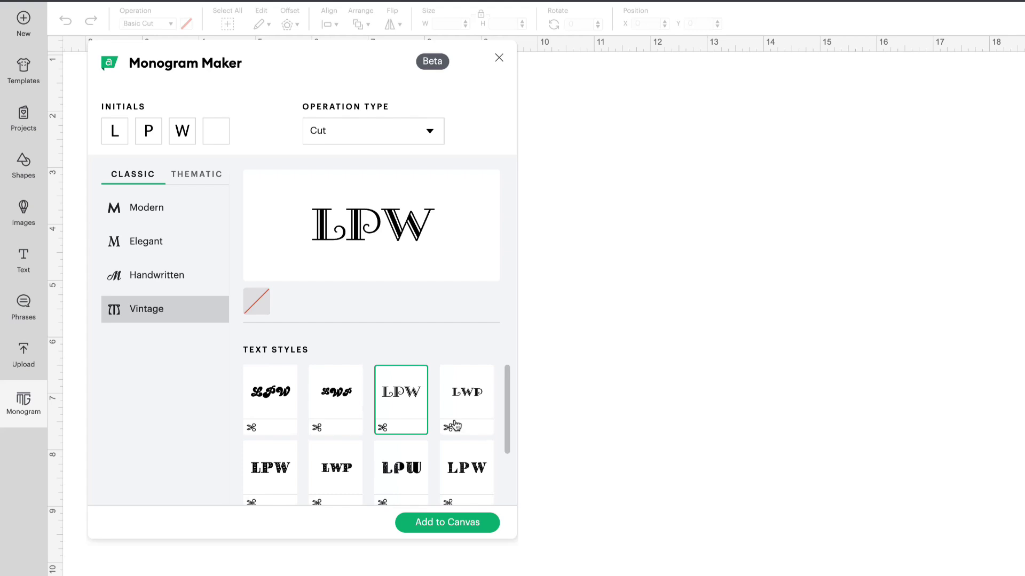
{"action": "left_click", "coordinate": [467, 411]}
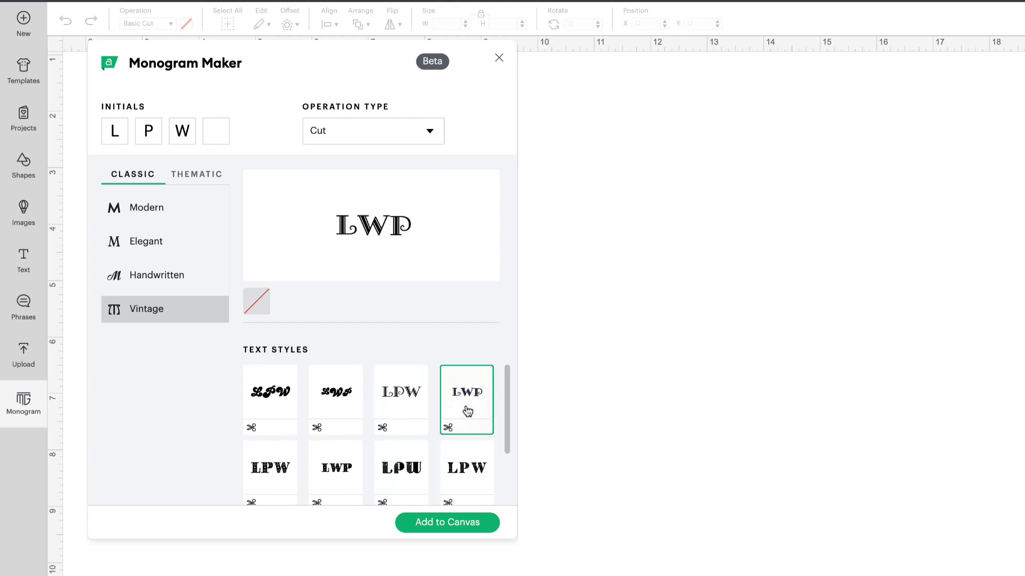
{"action": "left_click", "coordinate": [267, 481]}
{"action": "scroll", "coordinate": [267, 480], "scroll_direction": "down", "scroll_amount": 1}
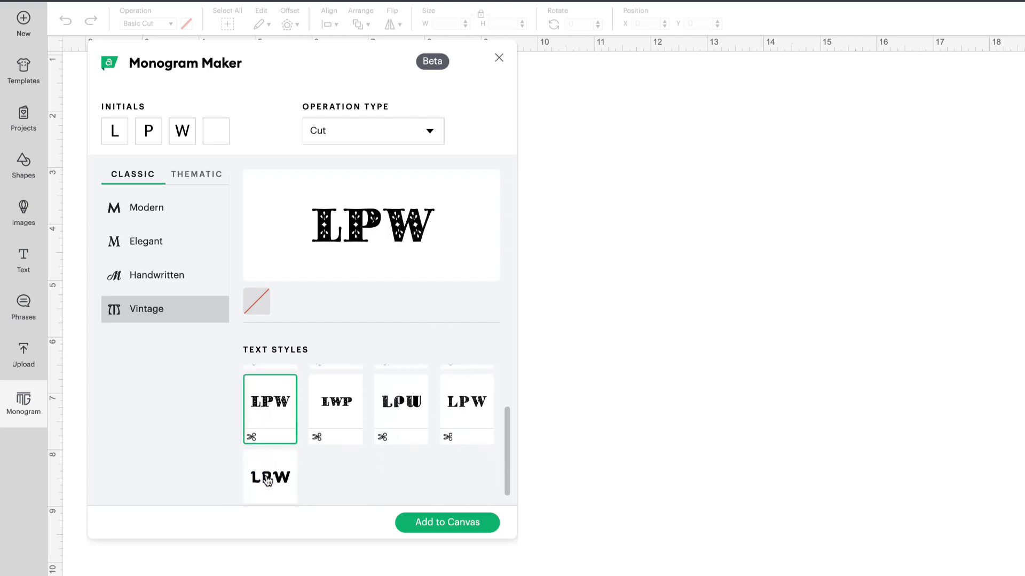
{"action": "left_click", "coordinate": [414, 129]}
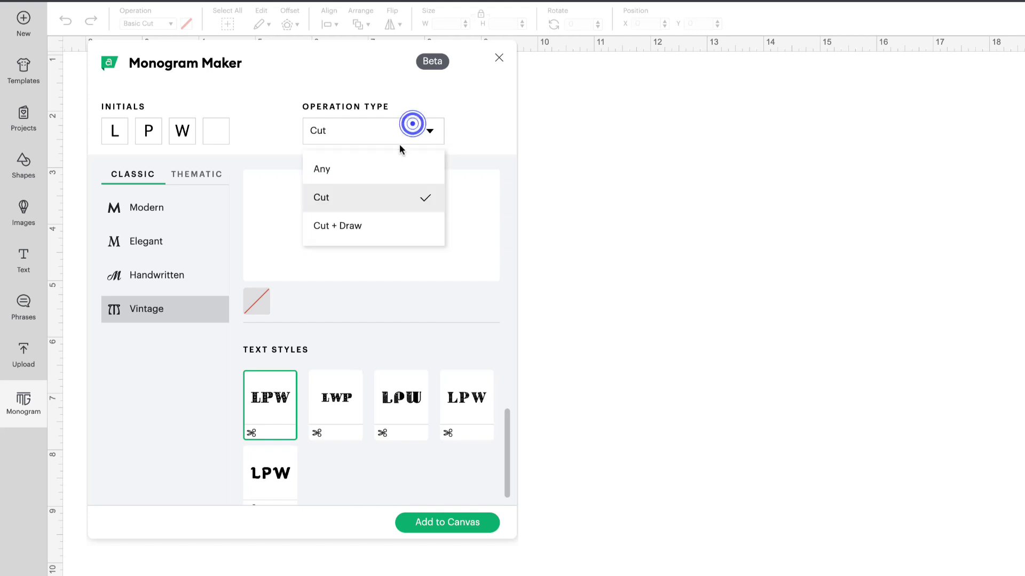
Reset the operation type filter and try the script LPW style in circle and diamond frames
{"action": "left_click", "coordinate": [357, 169]}
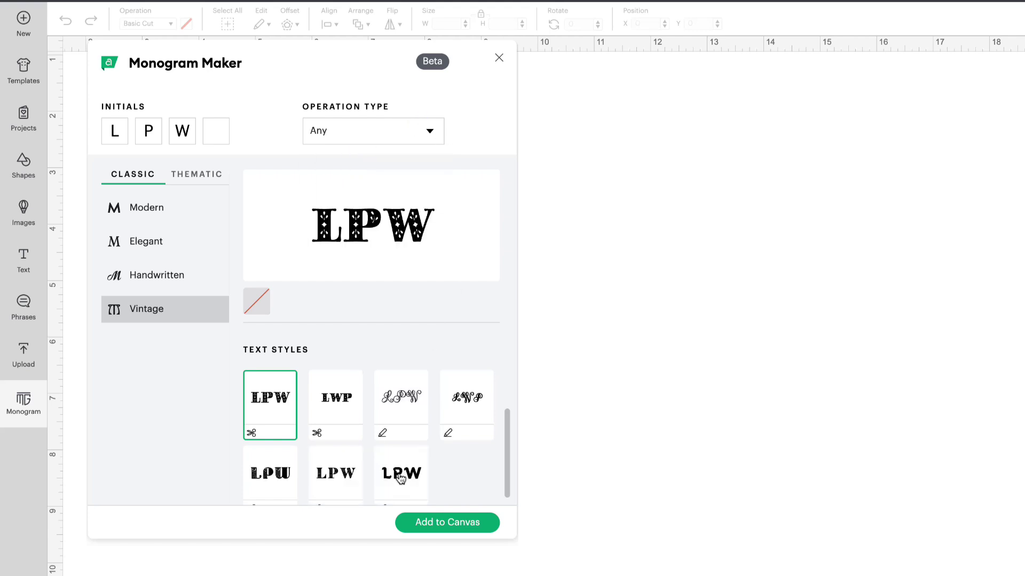
{"action": "scroll", "coordinate": [405, 470], "scroll_direction": "up", "scroll_amount": 1}
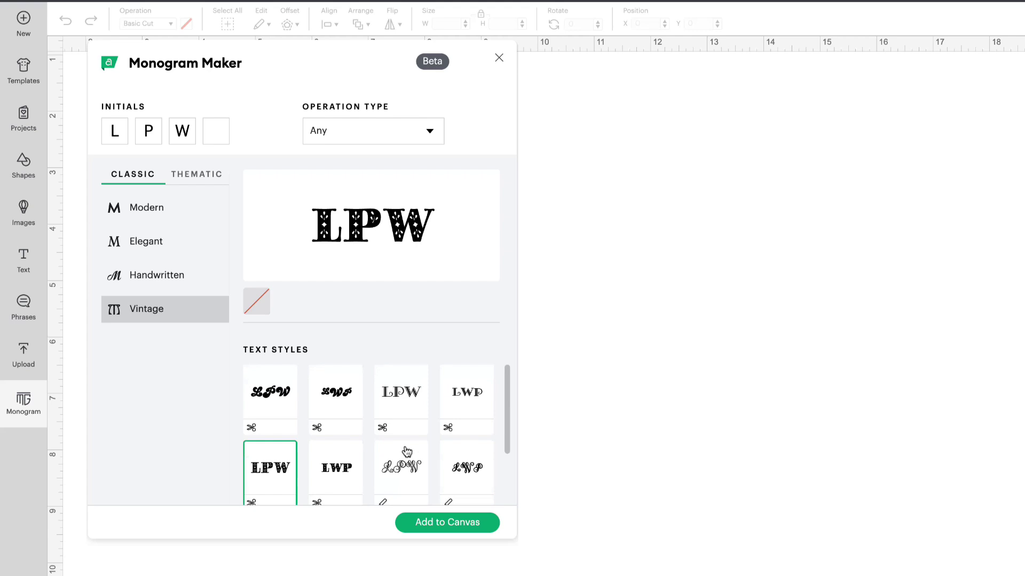
{"action": "left_click", "coordinate": [414, 404]}
{"action": "left_click", "coordinate": [343, 404]}
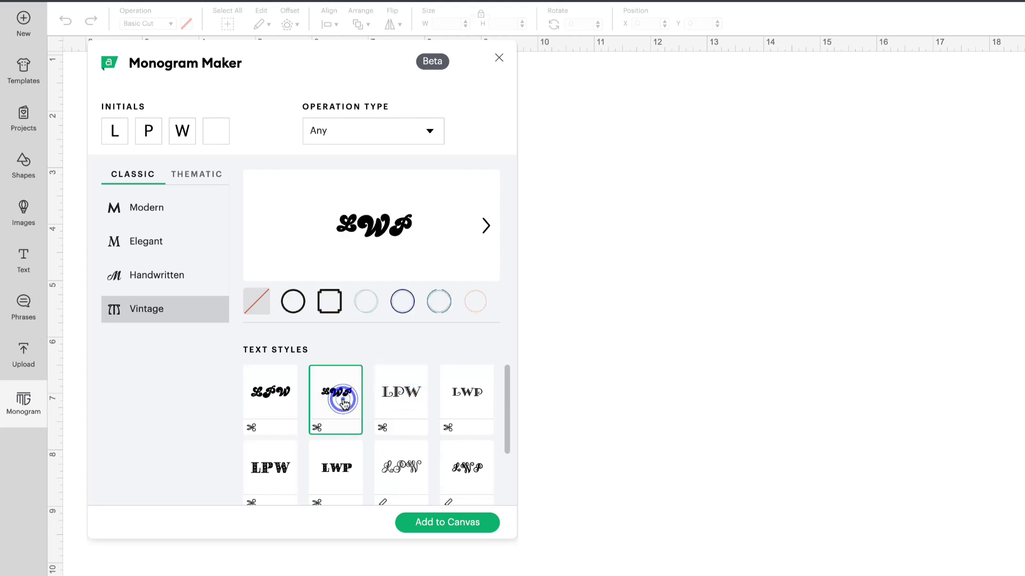
{"action": "left_click", "coordinate": [451, 300]}
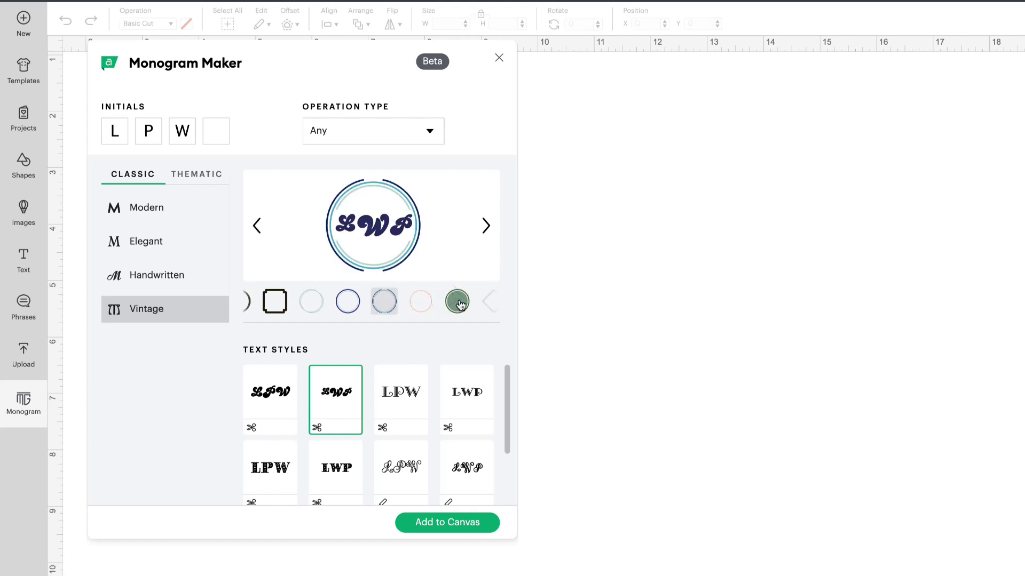
{"action": "left_click", "coordinate": [459, 301]}
{"action": "left_click", "coordinate": [462, 300]}
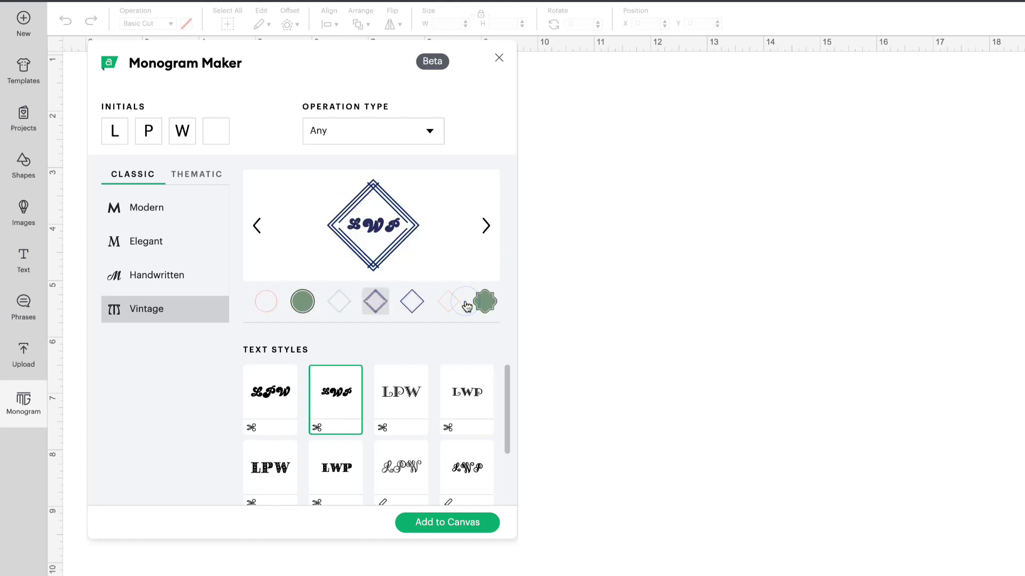
Compare the Thematic Botanical, Decorative and Occasions frame designs
{"action": "left_click", "coordinate": [205, 178]}
{"action": "left_click", "coordinate": [172, 211]}
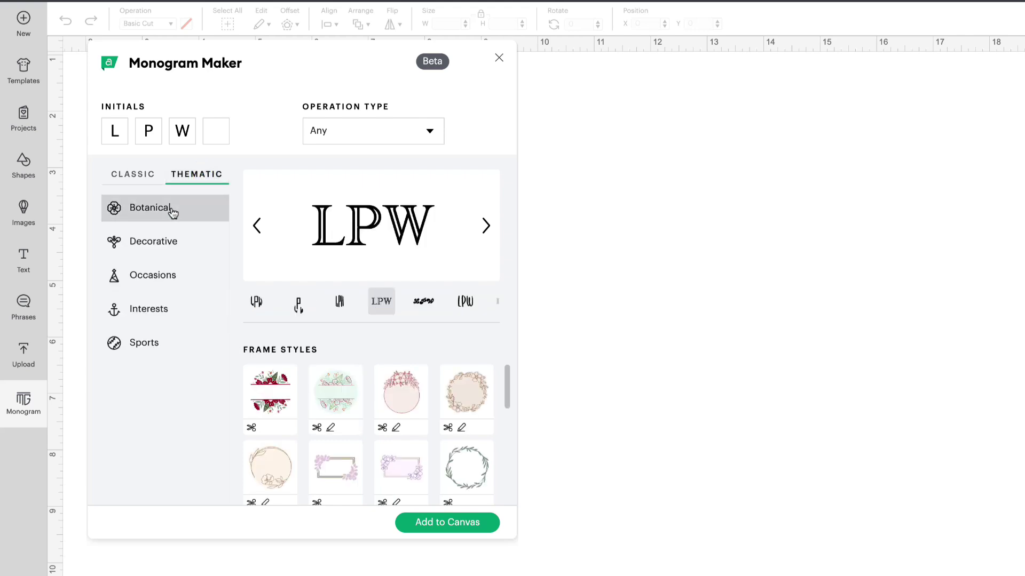
{"action": "left_click", "coordinate": [175, 242]}
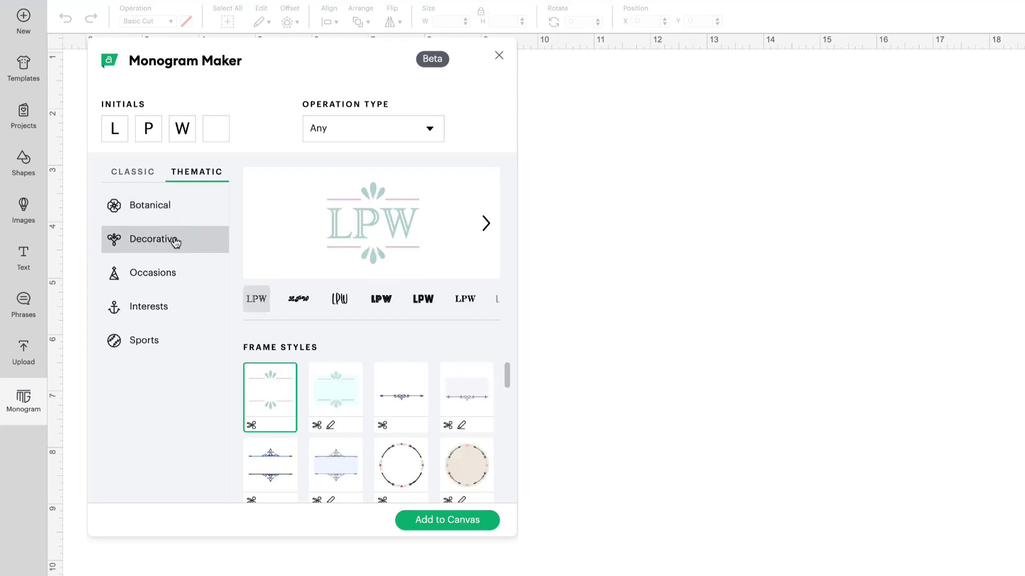
{"action": "left_click", "coordinate": [173, 276]}
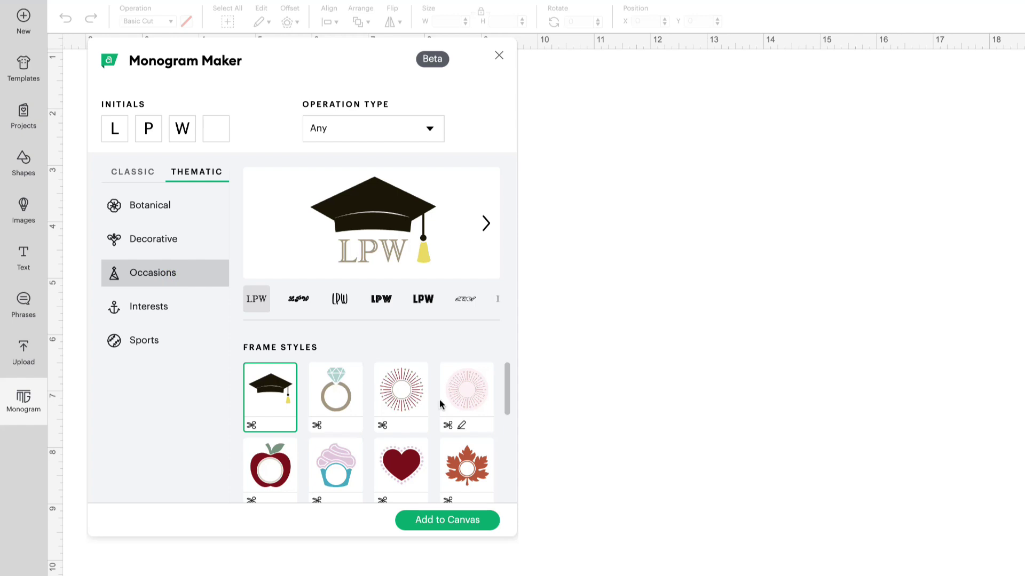
{"action": "scroll", "coordinate": [438, 402], "scroll_direction": "down", "scroll_amount": 3}
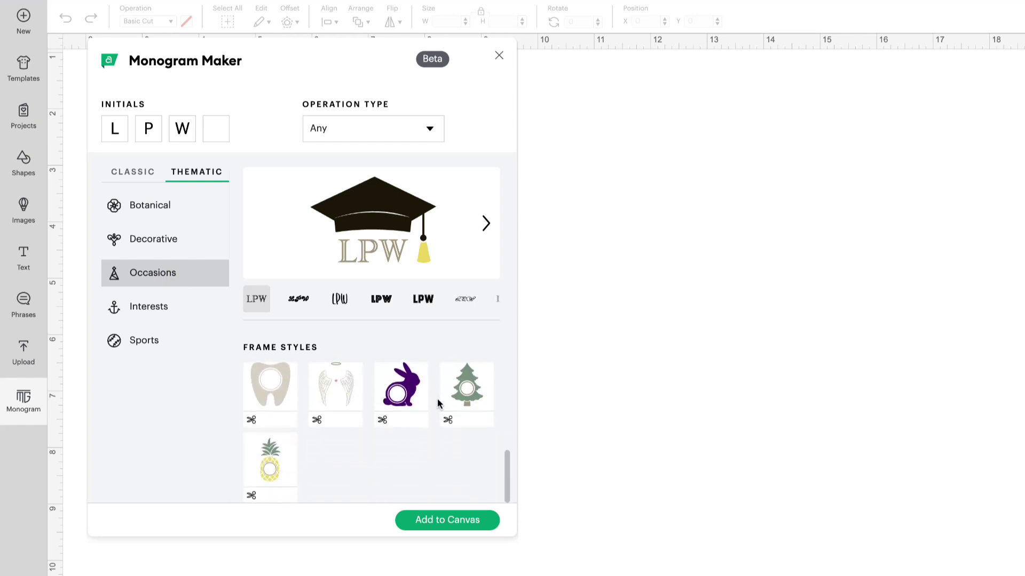
{"action": "scroll", "coordinate": [437, 400], "scroll_direction": "up", "scroll_amount": 5}
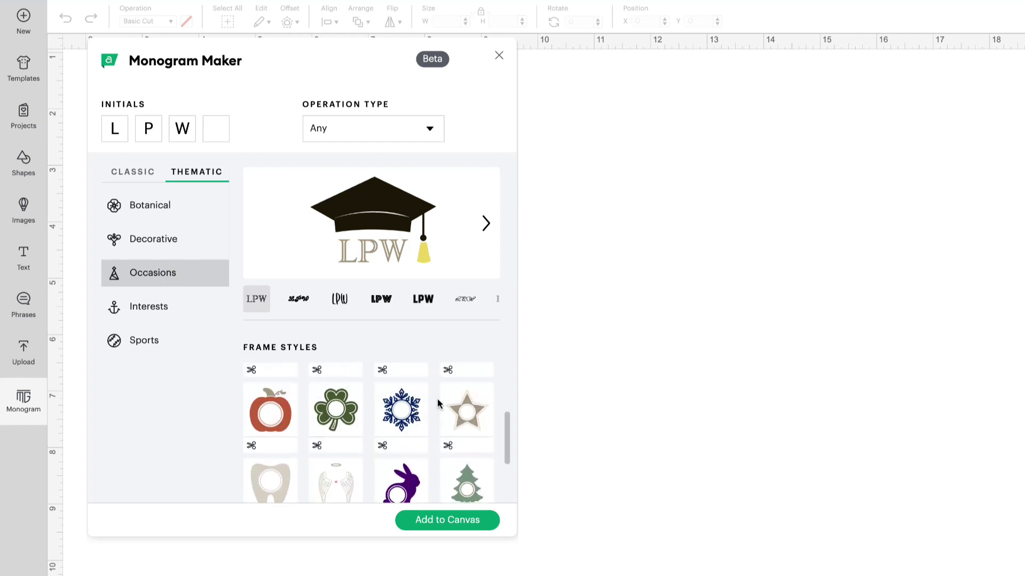
Browse the Interests frames, then choose the hockey puck frame from Sports
{"action": "left_click", "coordinate": [150, 306]}
{"action": "scroll", "coordinate": [382, 380], "scroll_direction": "down", "scroll_amount": 1}
{"action": "scroll", "coordinate": [383, 380], "scroll_direction": "down", "scroll_amount": 3}
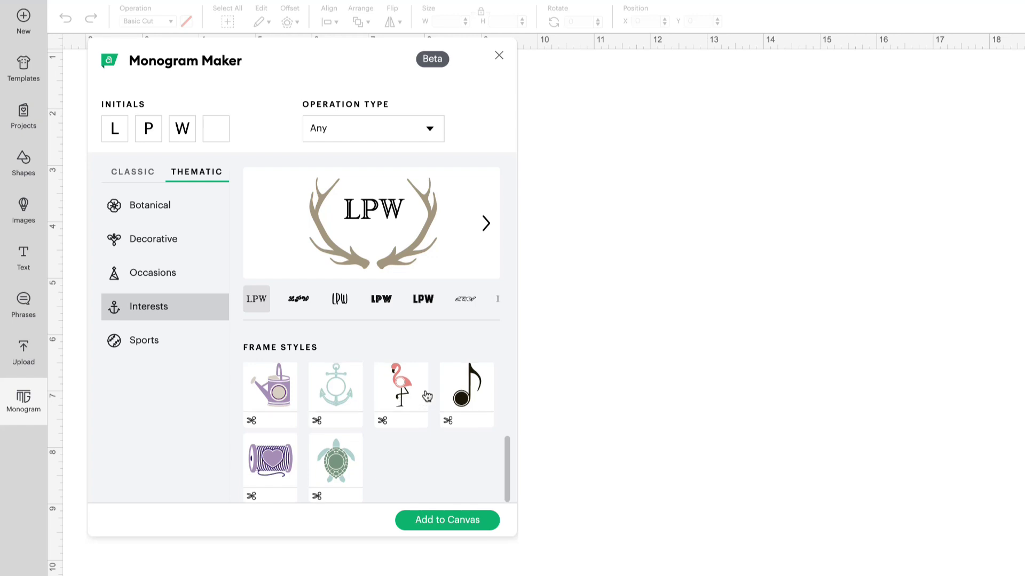
{"action": "scroll", "coordinate": [426, 396], "scroll_direction": "up", "scroll_amount": 2}
{"action": "scroll", "coordinate": [426, 396], "scroll_direction": "up", "scroll_amount": 2}
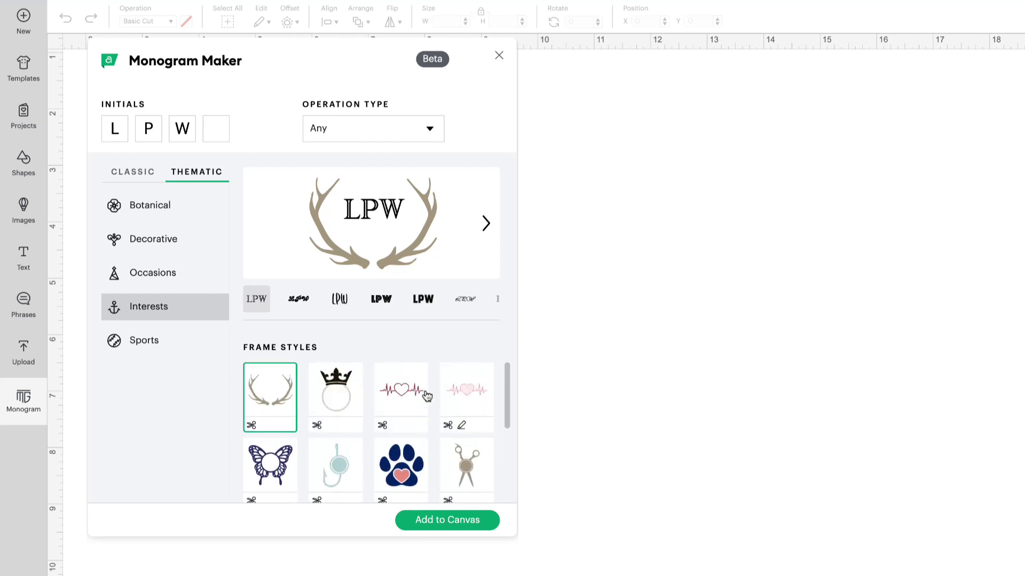
{"action": "left_click", "coordinate": [173, 341]}
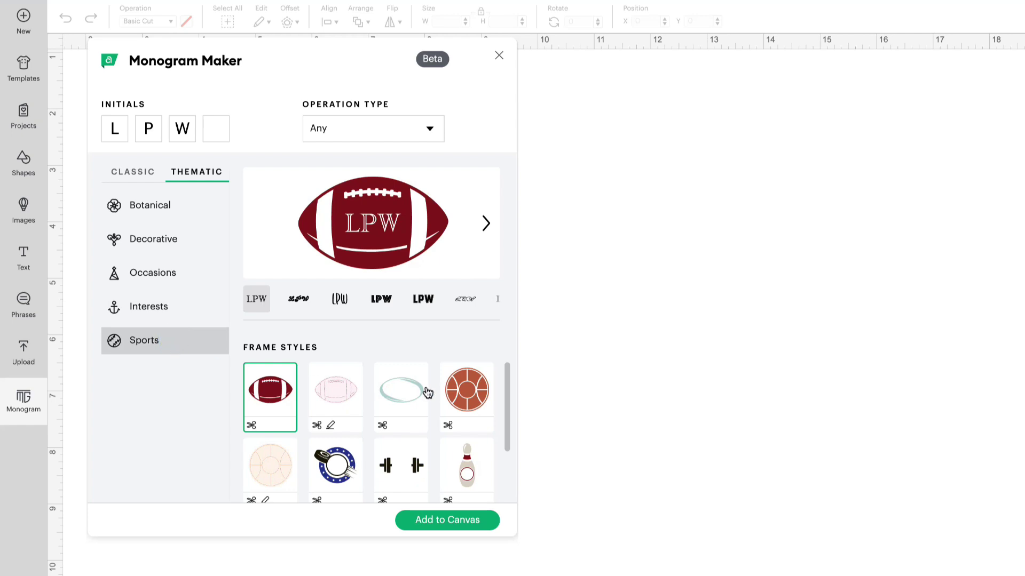
{"action": "scroll", "coordinate": [424, 392], "scroll_direction": "down", "scroll_amount": 2}
{"action": "left_click", "coordinate": [355, 392]}
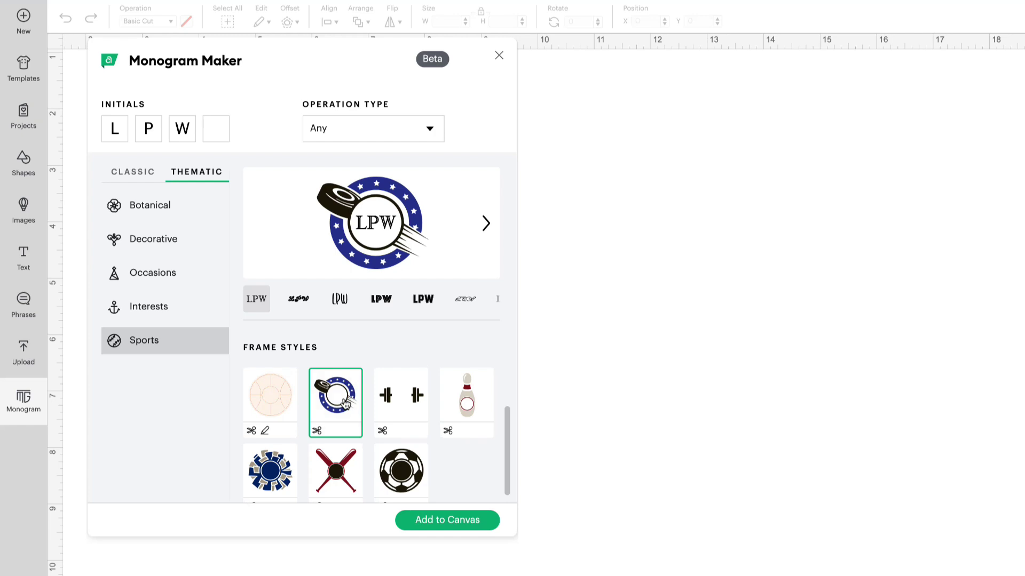
Add the hockey-puck LPW monogram to the canvas and recolour its star ring dark red
{"action": "left_click", "coordinate": [463, 521]}
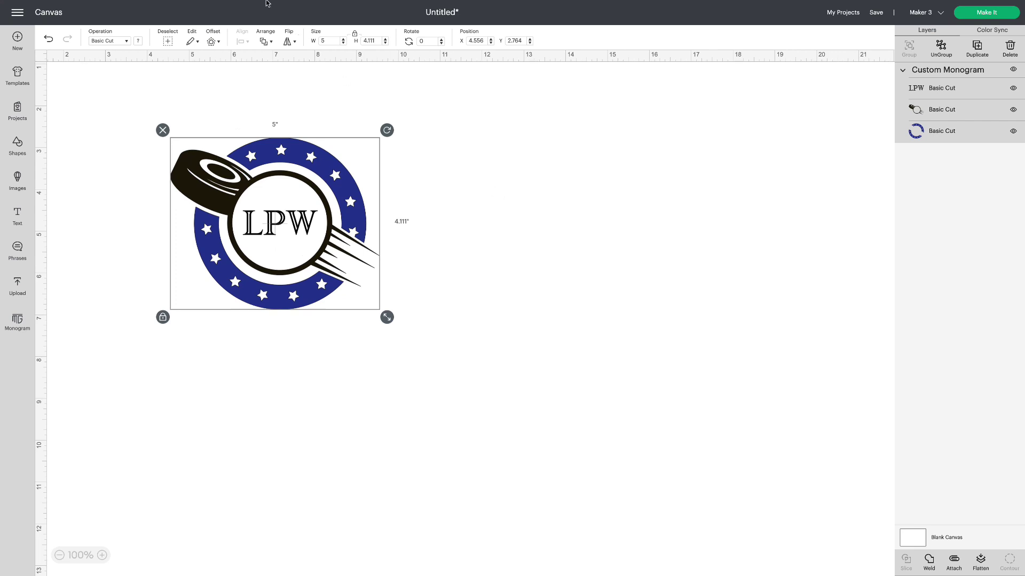
{"action": "left_click", "coordinate": [717, 119]}
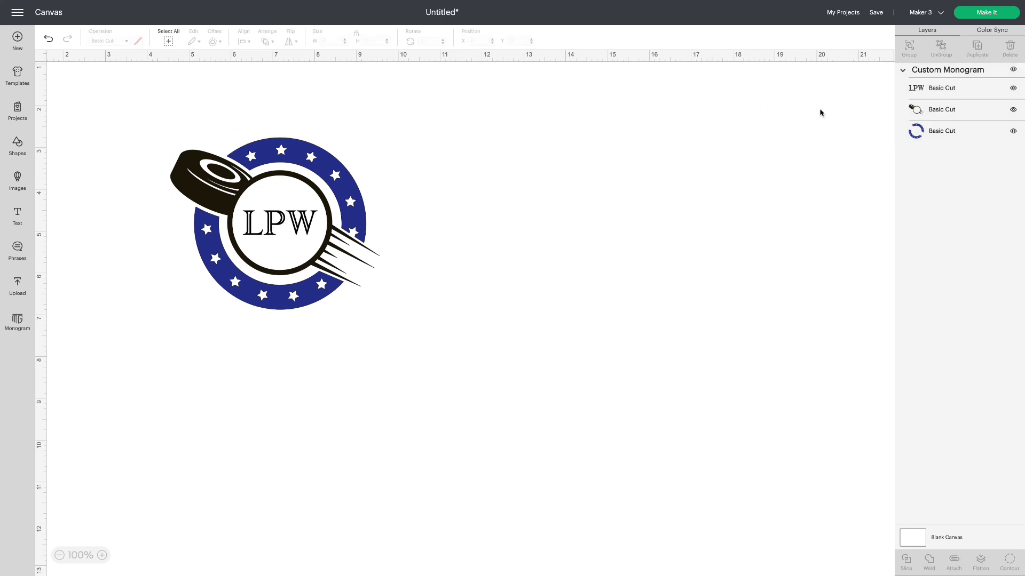
{"action": "left_click", "coordinate": [917, 133]}
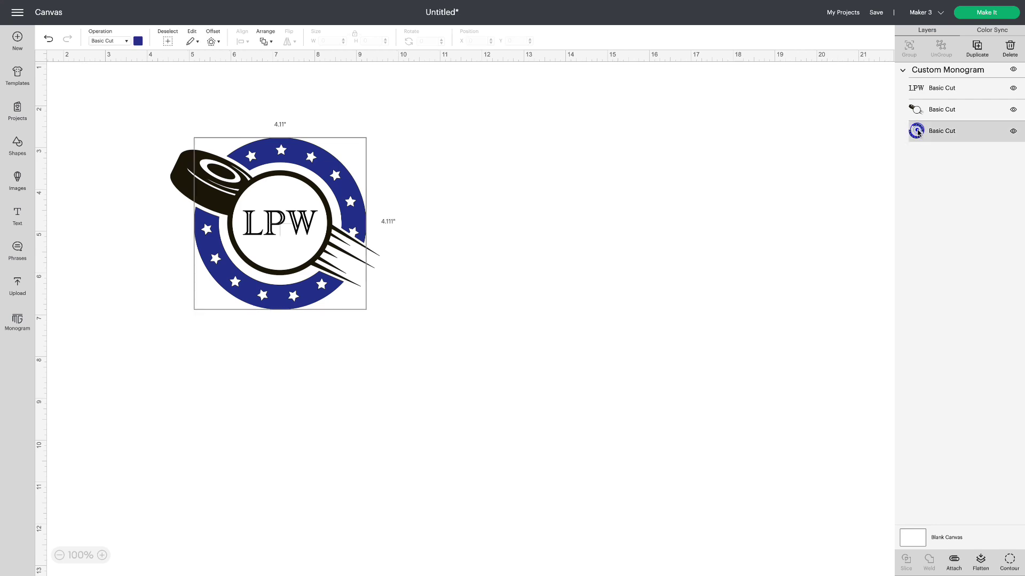
{"action": "left_click", "coordinate": [138, 41]}
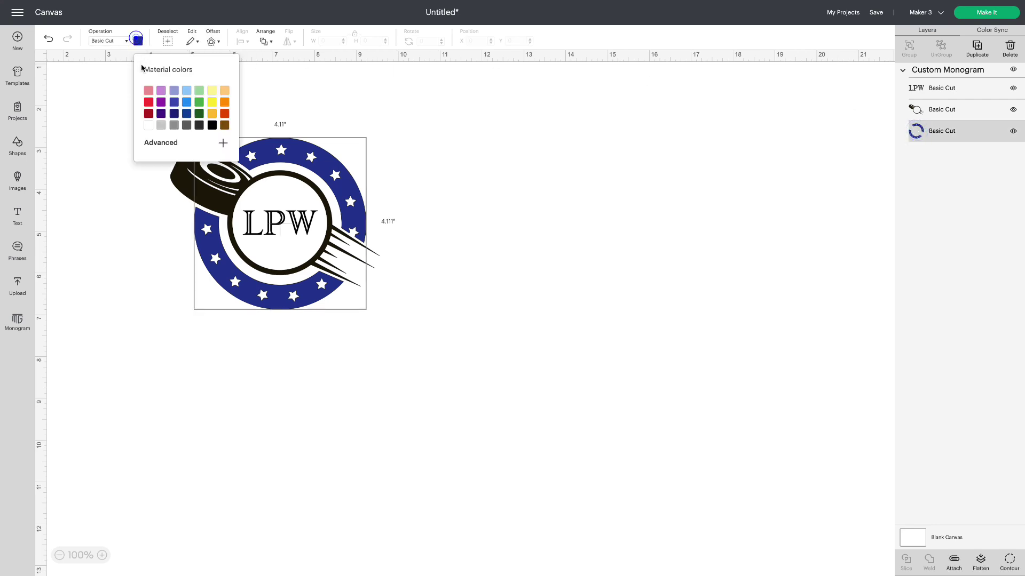
{"action": "left_click", "coordinate": [148, 123]}
{"action": "left_click", "coordinate": [423, 162]}
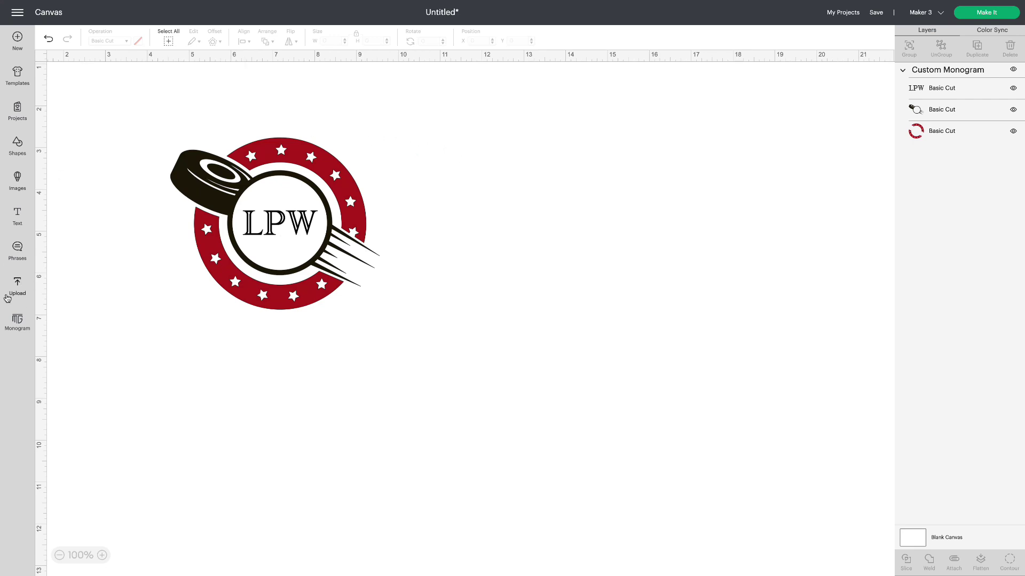
Add the Botanical split-frame LPW monogram and enlarge it to about 3.7 x 4.1 inches
{"action": "left_click", "coordinate": [17, 319]}
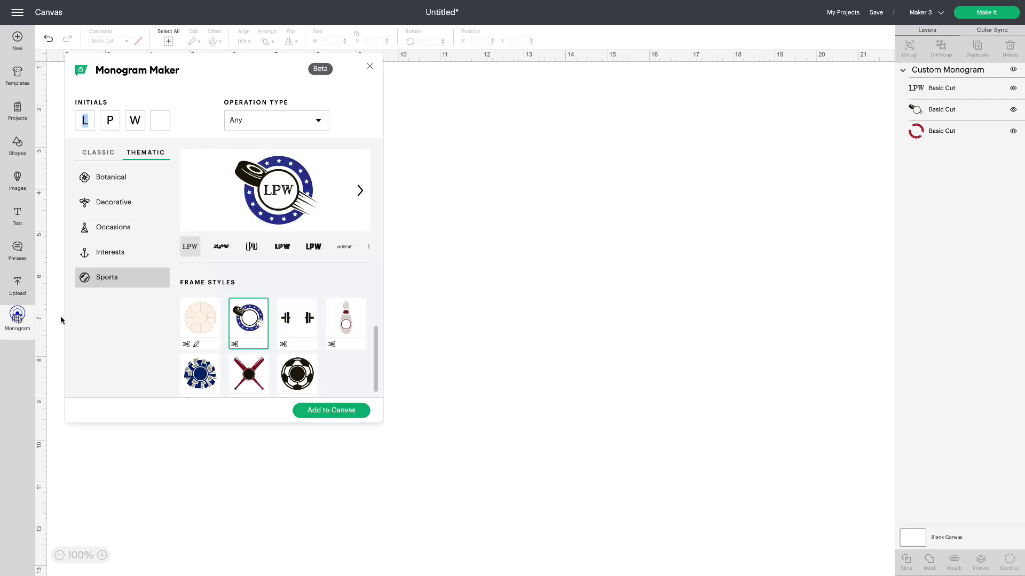
{"action": "left_click", "coordinate": [105, 181]}
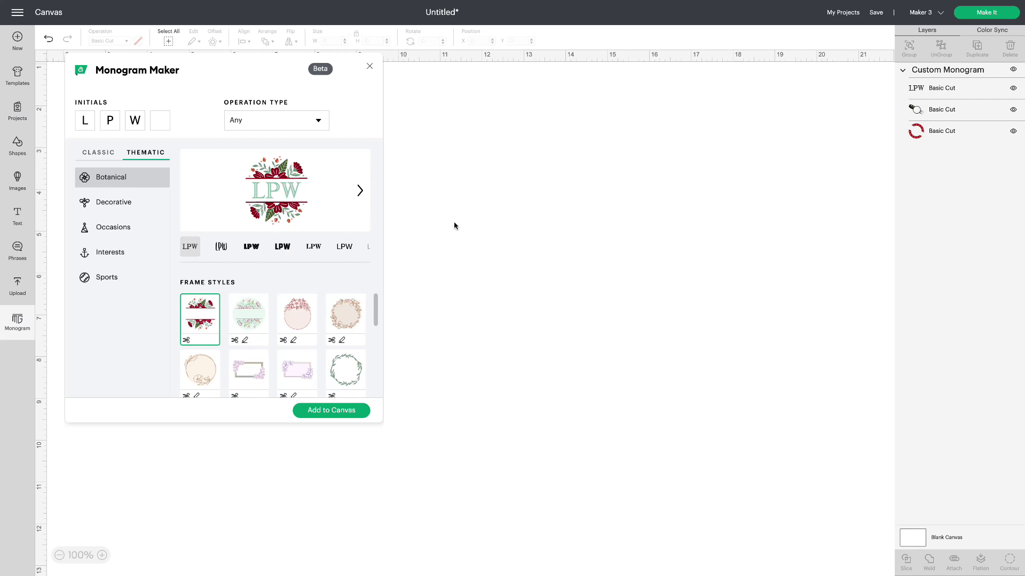
{"action": "left_click", "coordinate": [322, 411]}
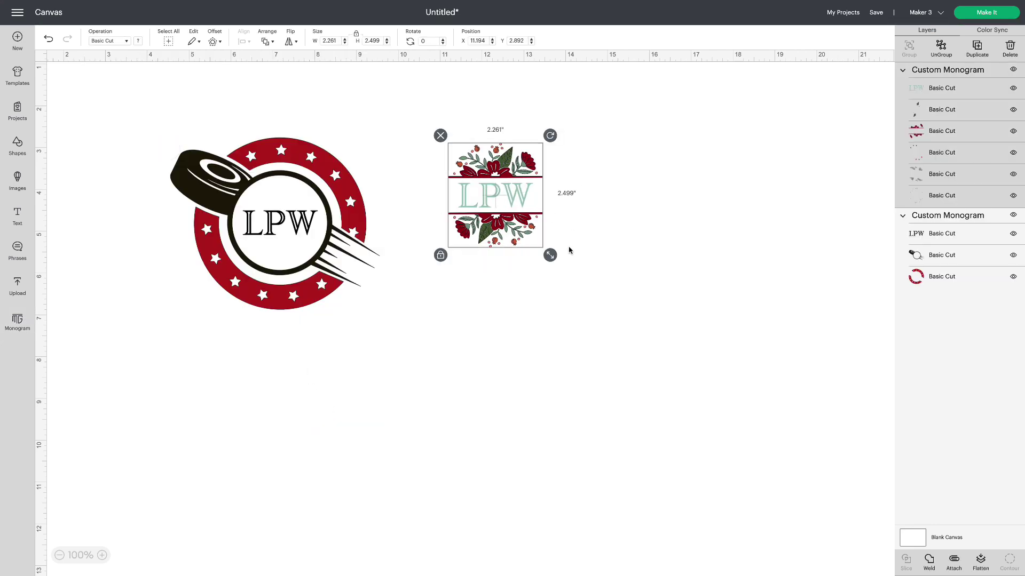
{"action": "left_click_drag", "start_coordinate": [550, 255], "coordinate": [611, 322]}
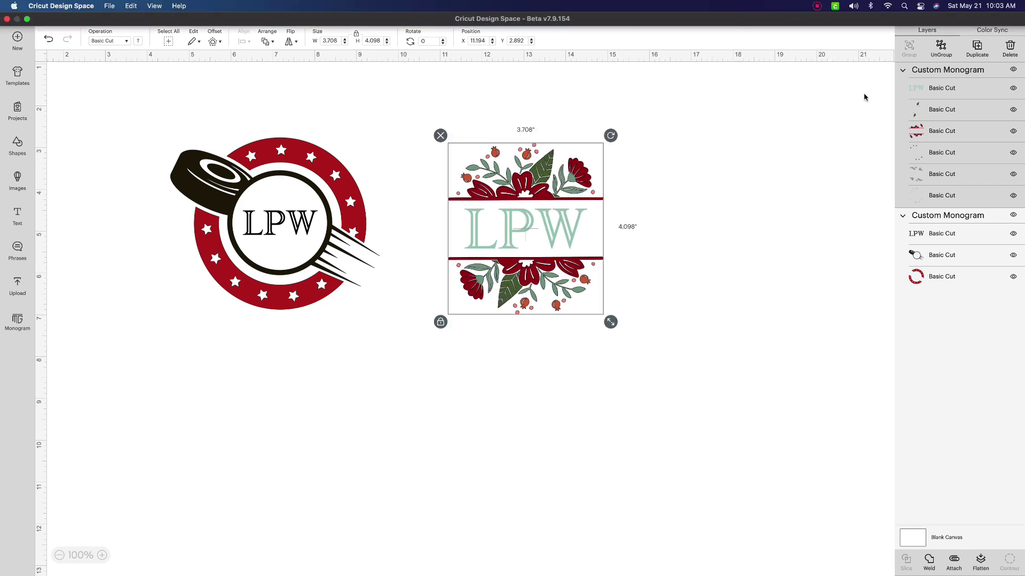
Recolour the monogram's flowers pink and its leaves bright green
{"action": "left_click", "coordinate": [934, 131]}
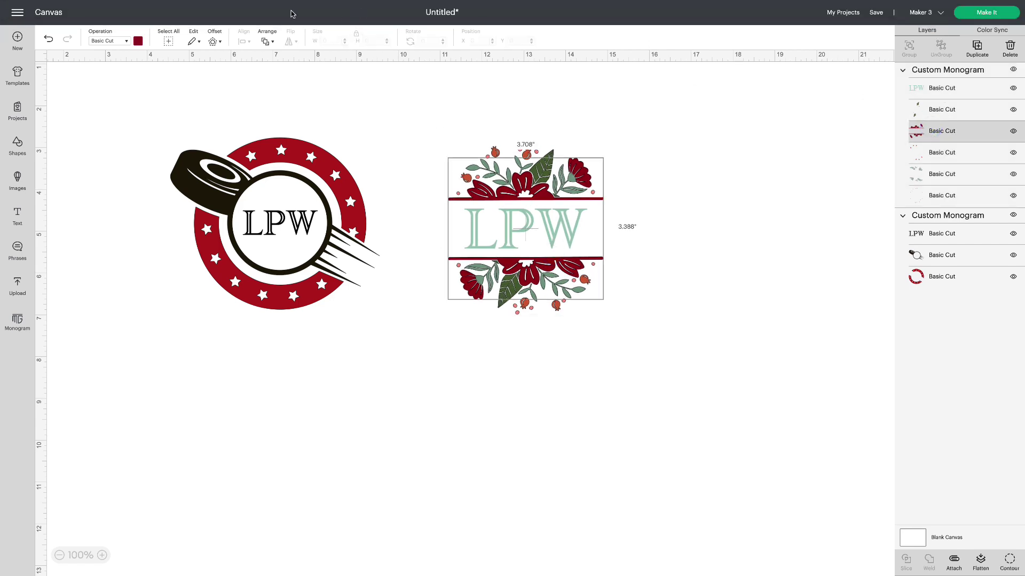
{"action": "left_click", "coordinate": [138, 42]}
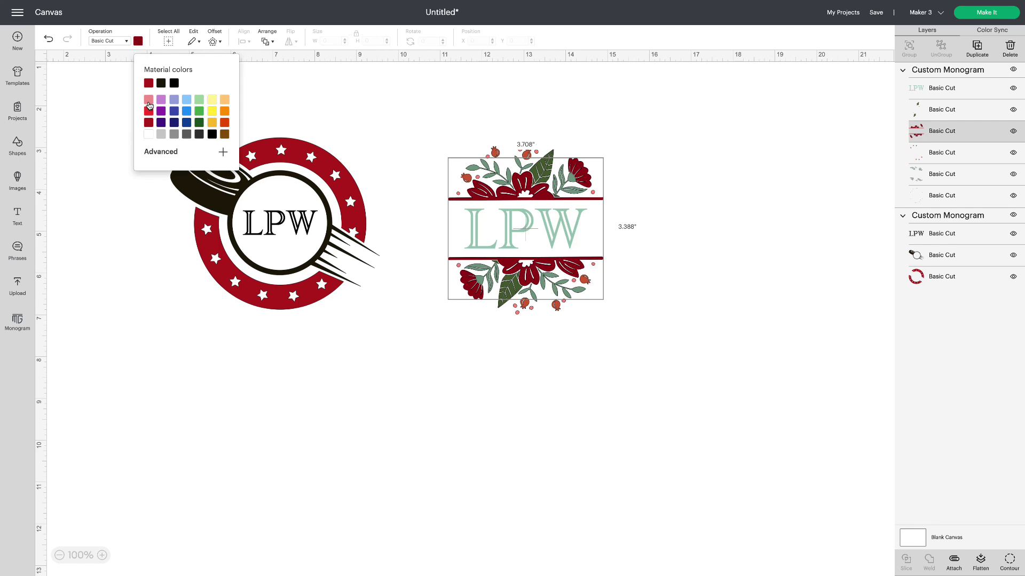
{"action": "left_click", "coordinate": [695, 203]}
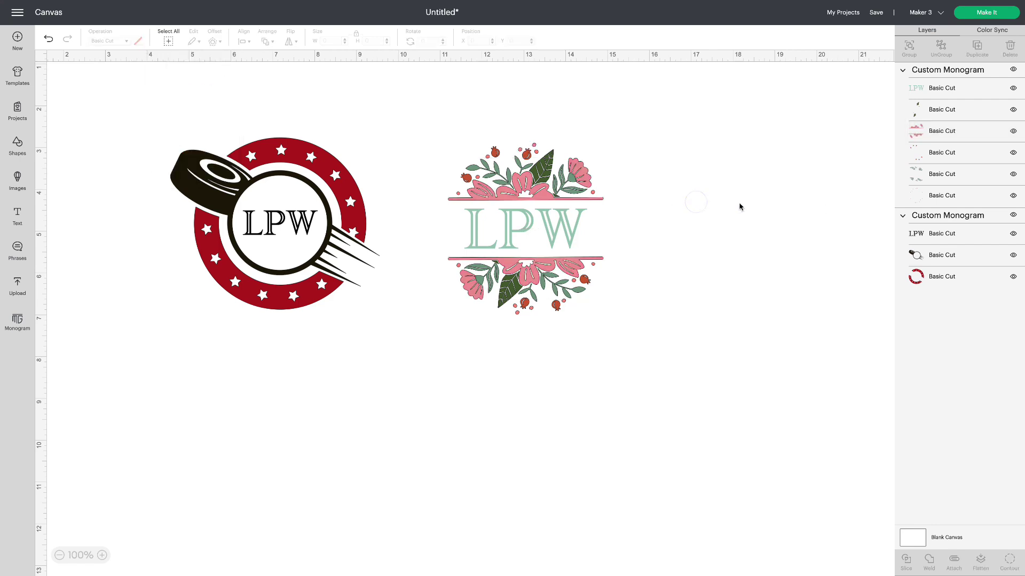
{"action": "left_click", "coordinate": [952, 107]}
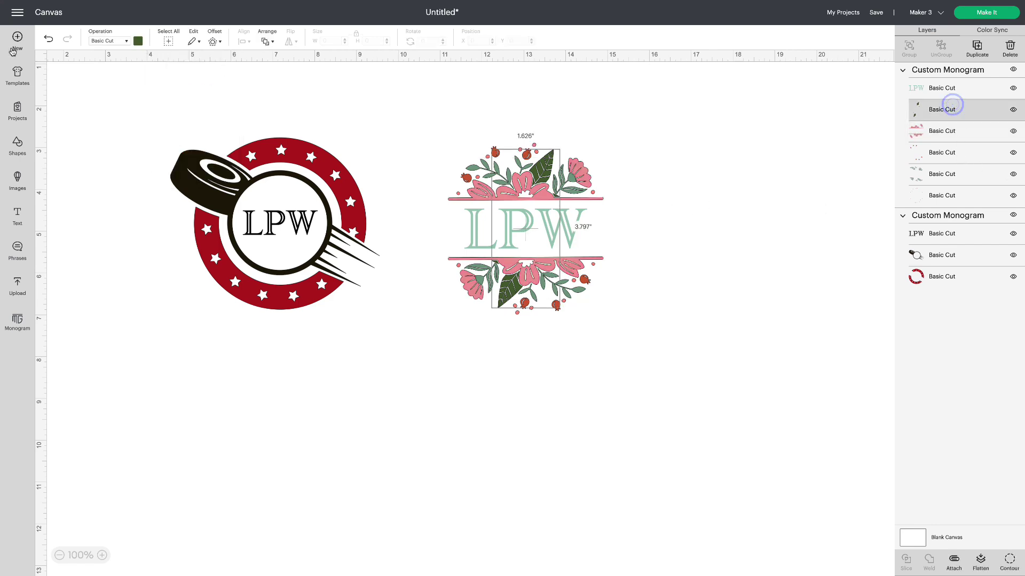
{"action": "left_click", "coordinate": [138, 41]}
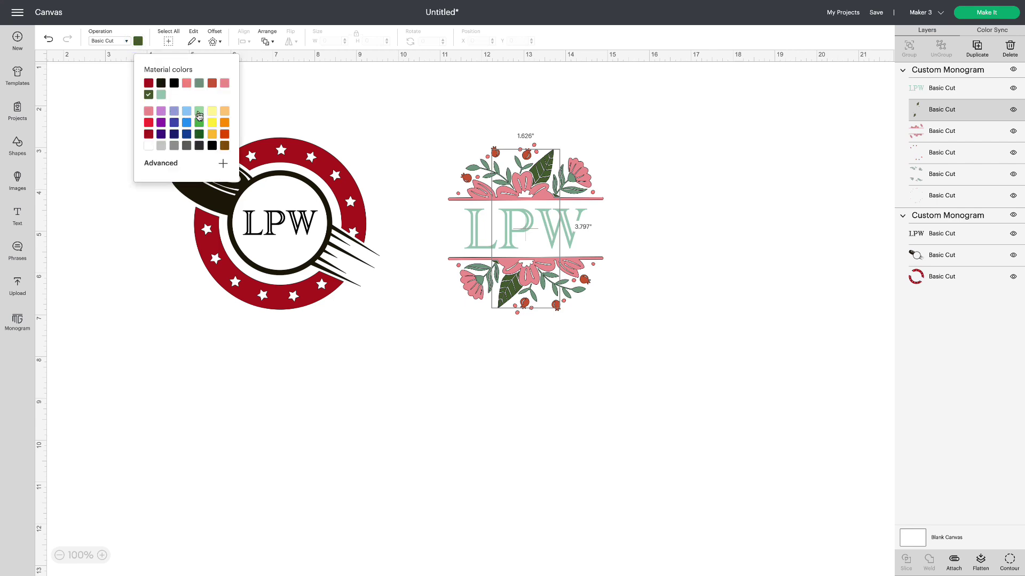
{"action": "left_click", "coordinate": [725, 178]}
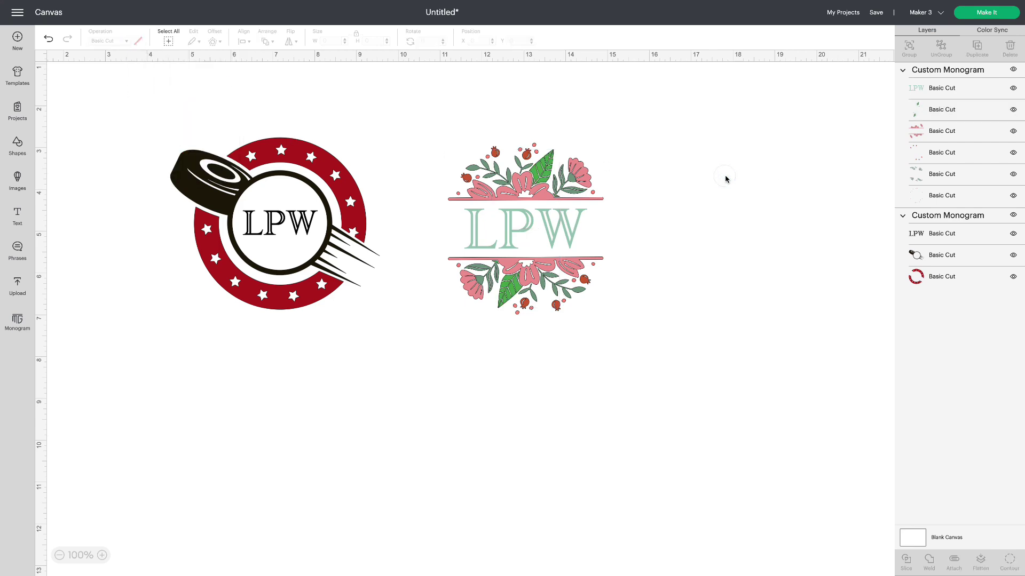